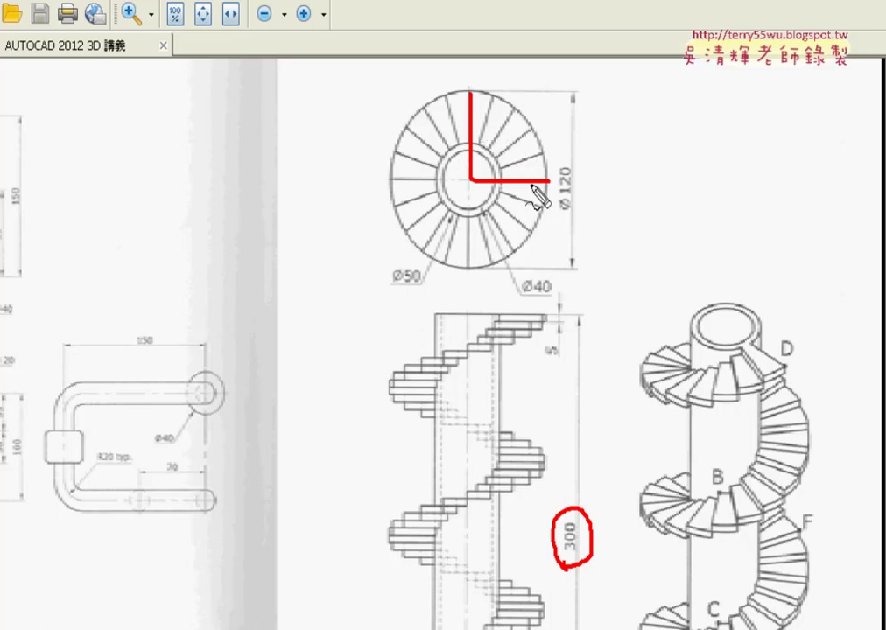
# Circle the 5 and 300 dimensions and sketch on the top view, then clear the ink
pyautogui.moveTo(545, 362)
pyautogui.mouseDown()
pyautogui.moveTo(564, 345)
pyautogui.moveTo(553, 362)
pyautogui.mouseUp()
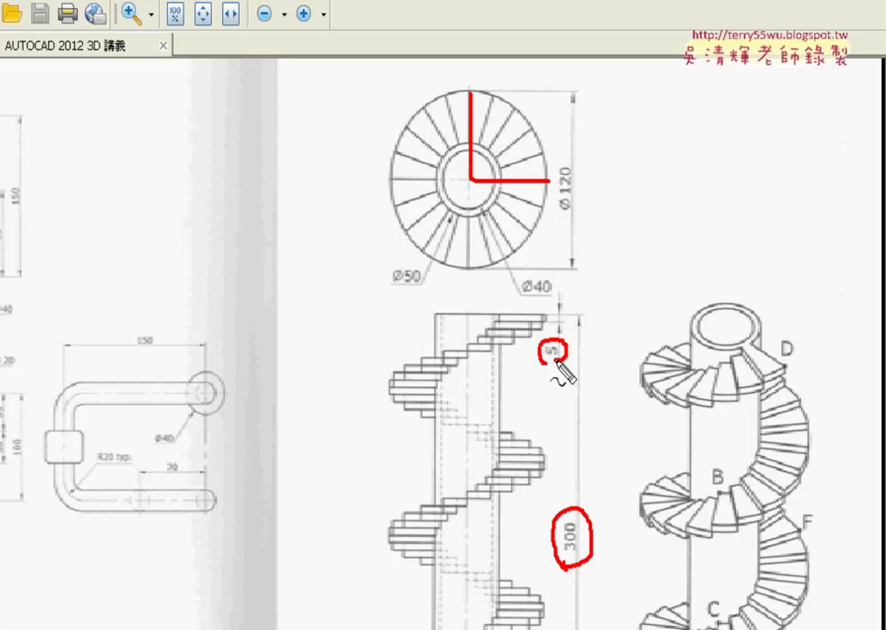
pyautogui.moveTo(545, 321); pyautogui.dragTo(557, 319)
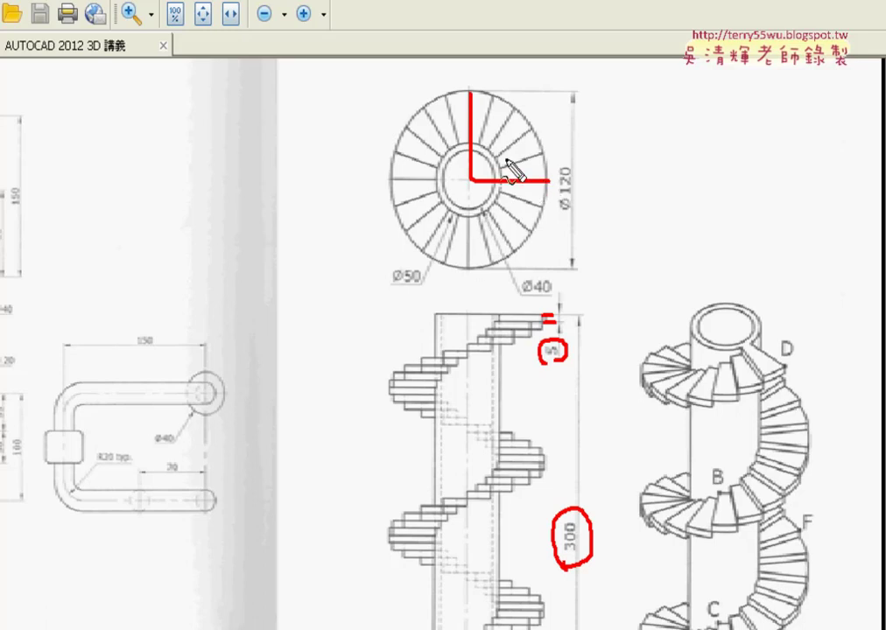
pyautogui.moveTo(502, 166)
pyautogui.mouseDown()
pyautogui.moveTo(502, 179)
pyautogui.moveTo(543, 158)
pyautogui.moveTo(545, 179)
pyautogui.mouseUp()
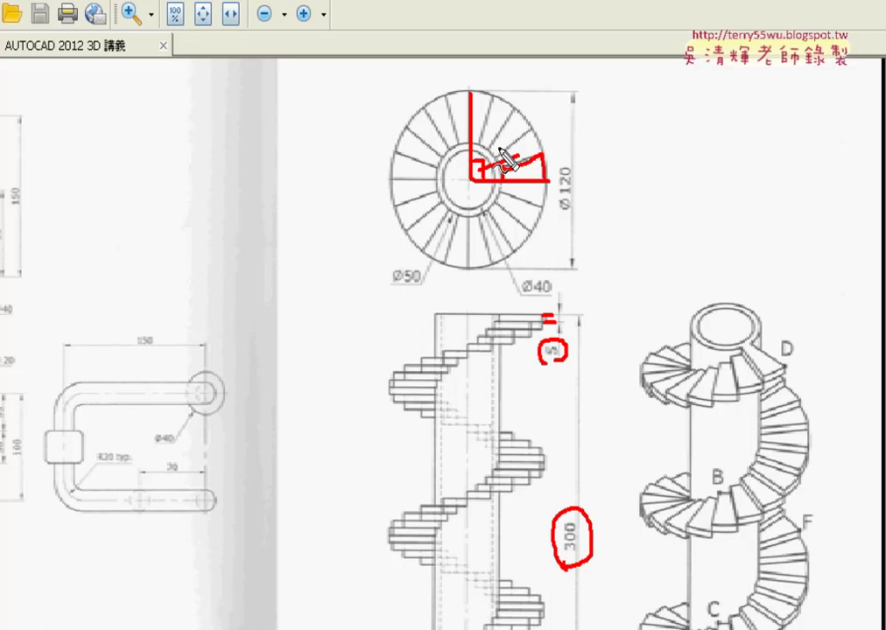
pyautogui.press('Escape')
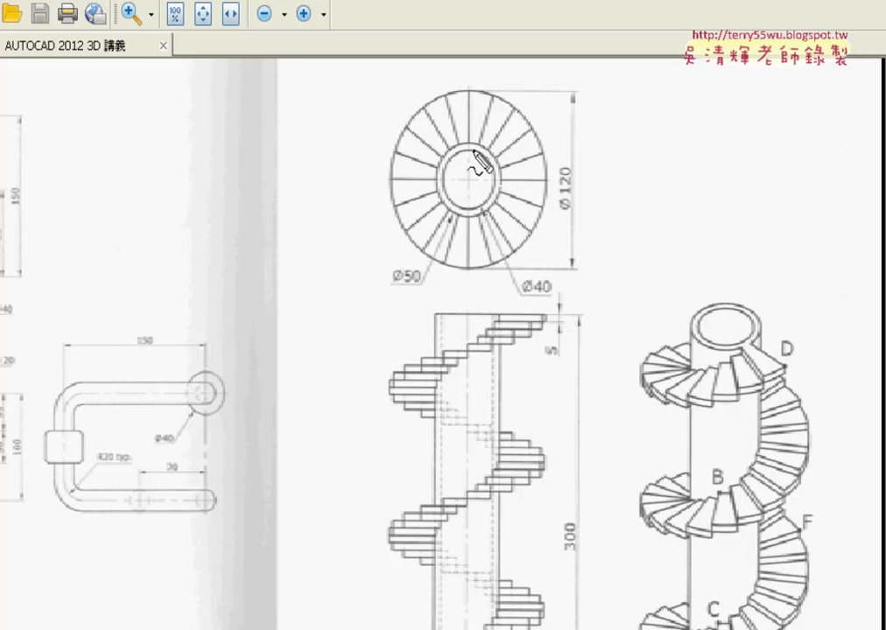
# Sketch and clear an L outline on the top view, then pan to show all stair views
pyautogui.moveTo(471, 120)
pyautogui.mouseDown()
pyautogui.moveTo(503, 183)
pyautogui.moveTo(484, 181)
pyautogui.mouseUp()
pyautogui.press('Escape')
pyautogui.moveTo(468, 405); pyautogui.dragTo(468, 195)
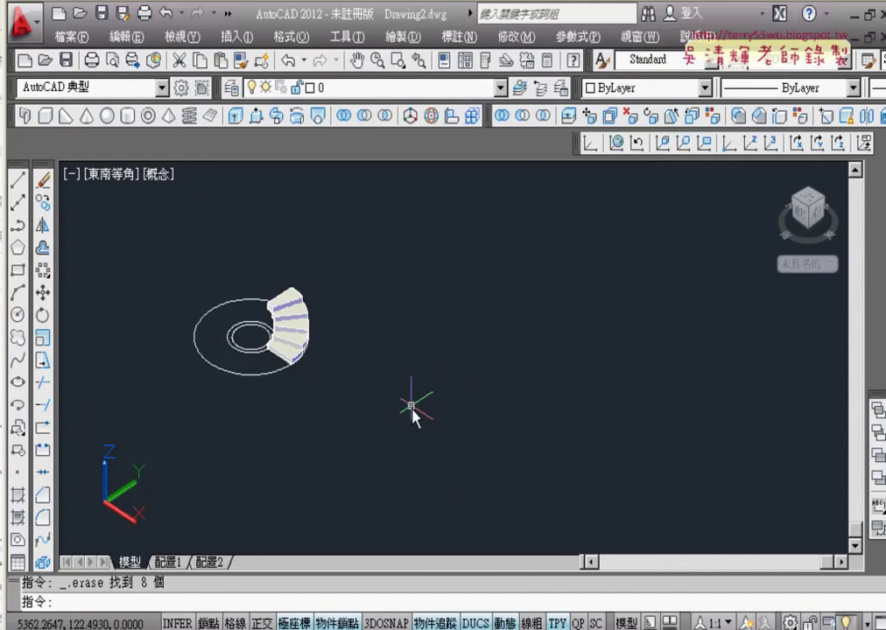
# Draw a radius 60 circle in empty space beside the stair model
pyautogui.moveTo(411, 409)
pyautogui.mouseDown(button='middle')
pyautogui.moveTo(497, 404)
pyautogui.moveTo(380, 437)
pyautogui.moveTo(435, 446)
pyautogui.moveTo(368, 429)
pyautogui.mouseUp(button='middle')
pyautogui.scroll(2, 343, 353)
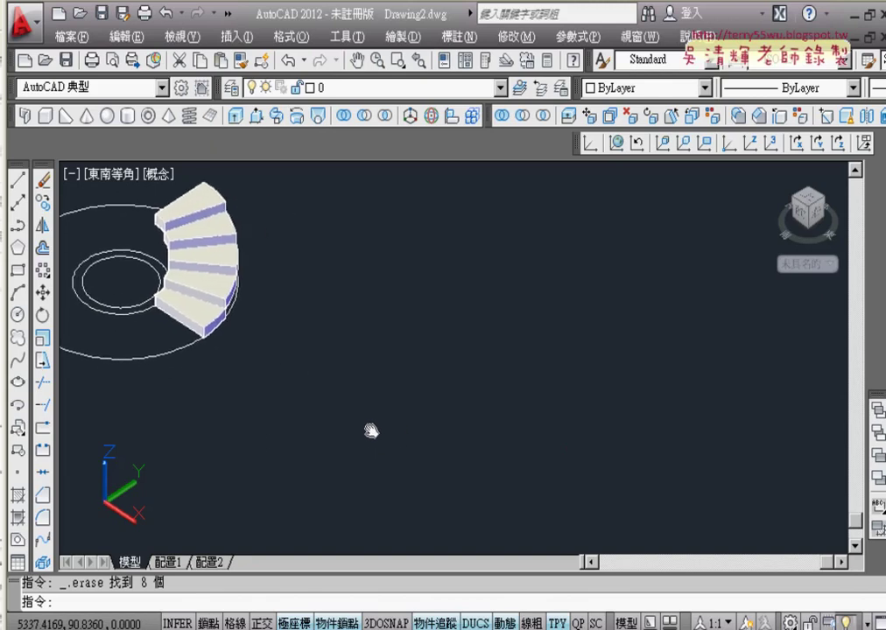
pyautogui.click(17, 314)
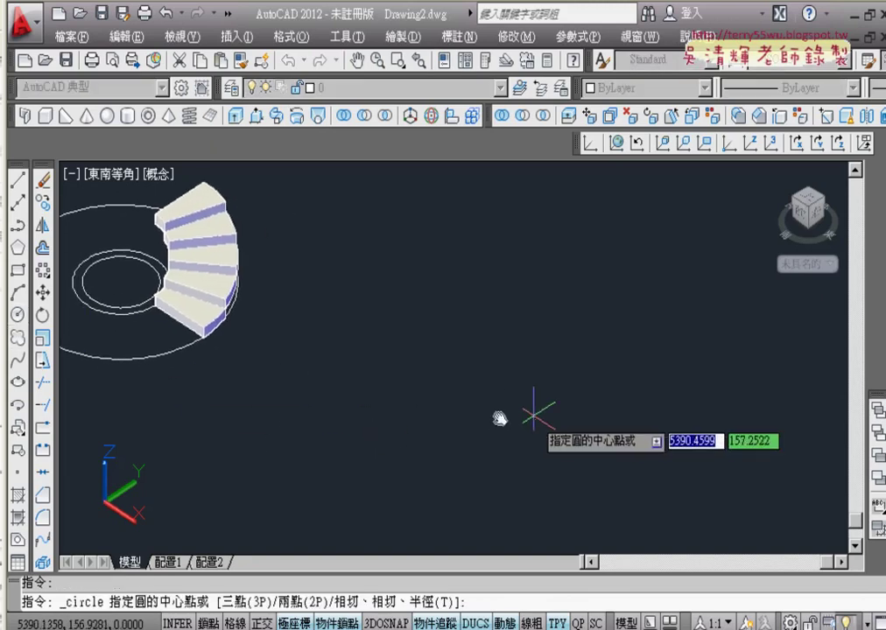
pyautogui.moveTo(534, 415); pyautogui.dragTo(440, 431, button='middle')
pyautogui.click(428, 393)
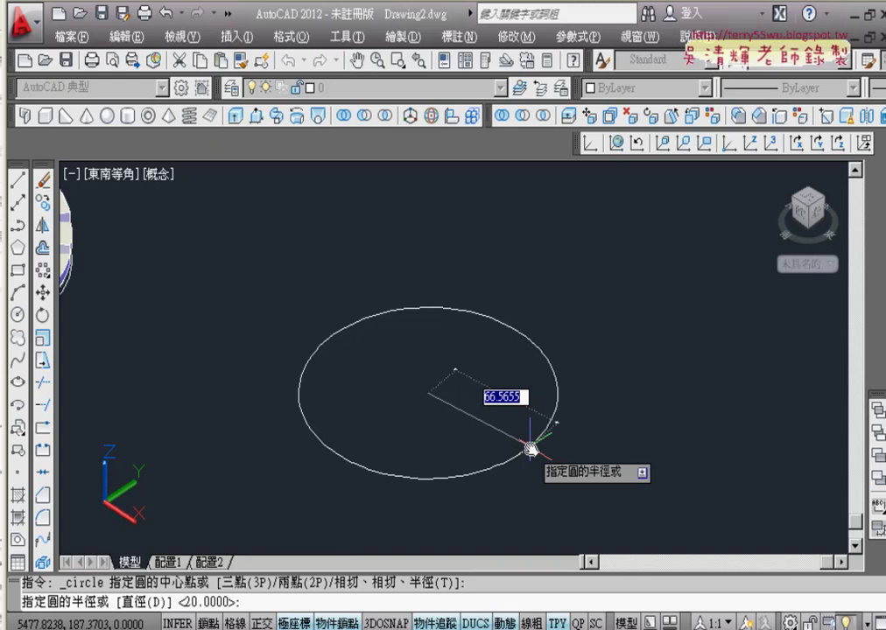
pyautogui.write('60')
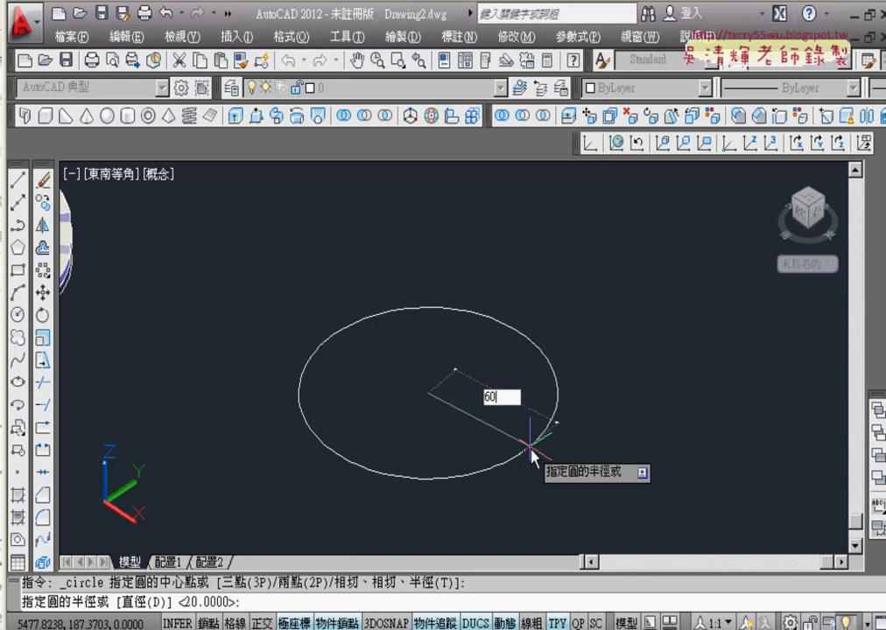
pyautogui.press('Return')
pyautogui.press('Return')
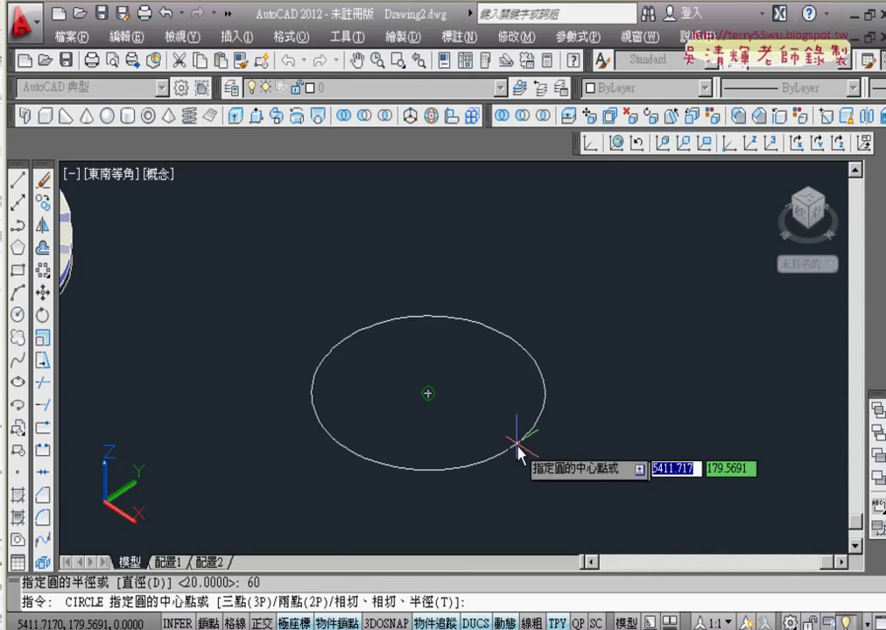
# Add concentric circles of radius 25 and 20 at the same centre
pyautogui.click(429, 394)
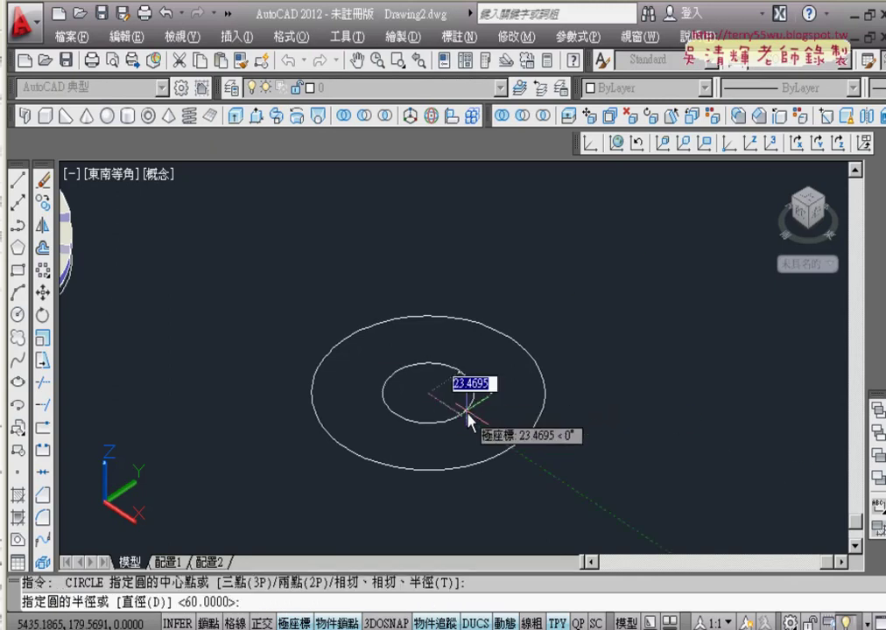
pyautogui.write('25')
pyautogui.press('Return')
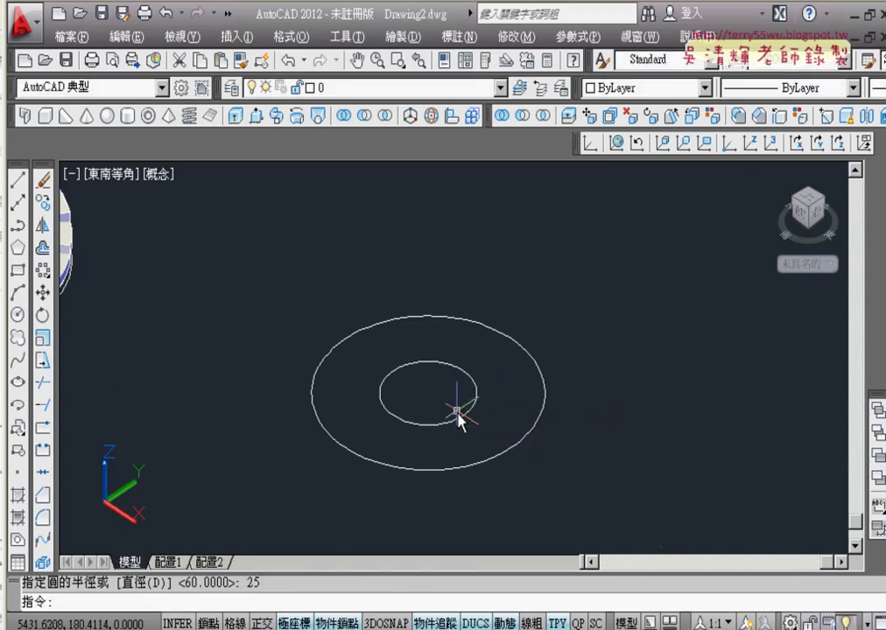
pyautogui.press('Return')
pyautogui.click(428, 394)
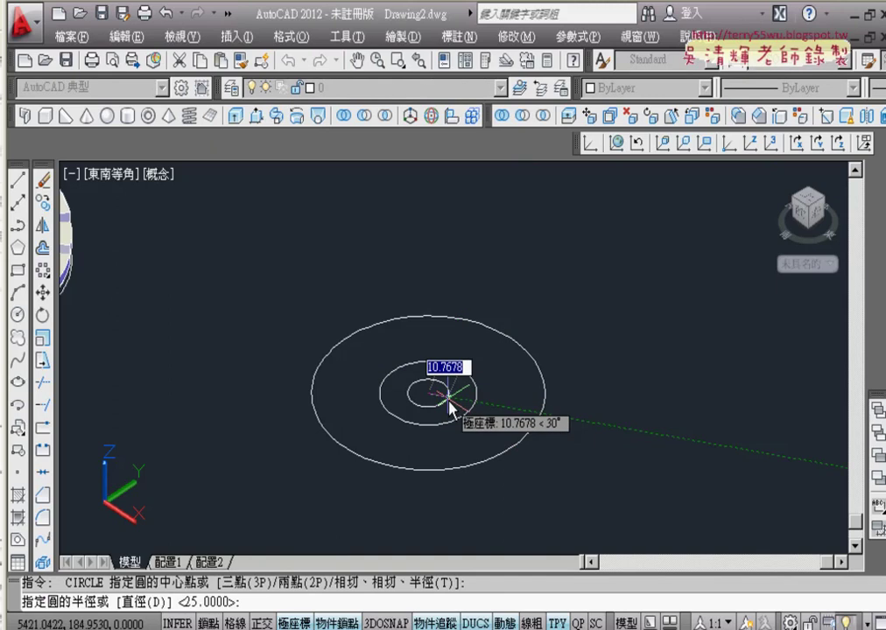
pyautogui.write('2')
pyautogui.press('Return')
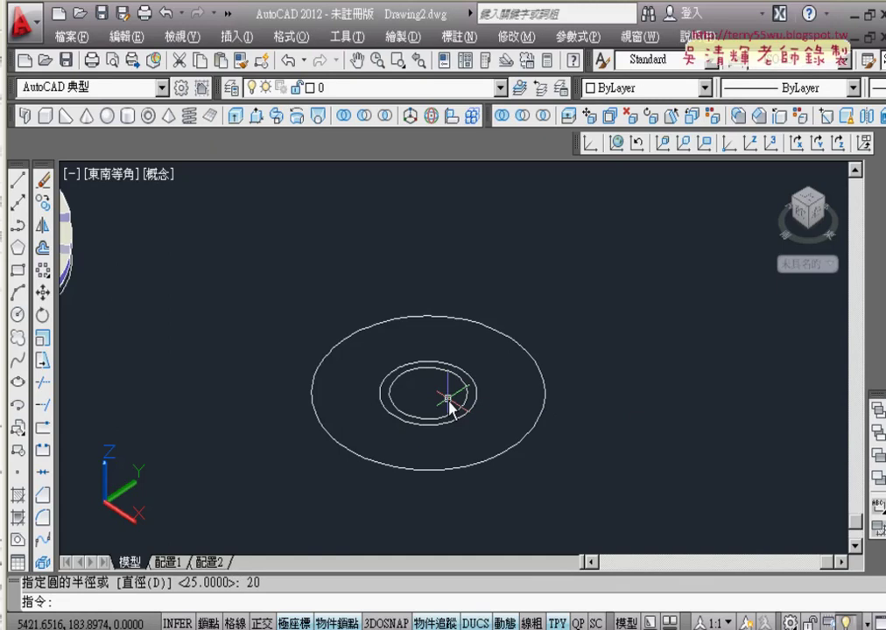
# Draw a radial line from the circles' centre to the outer circle
pyautogui.click(18, 179)
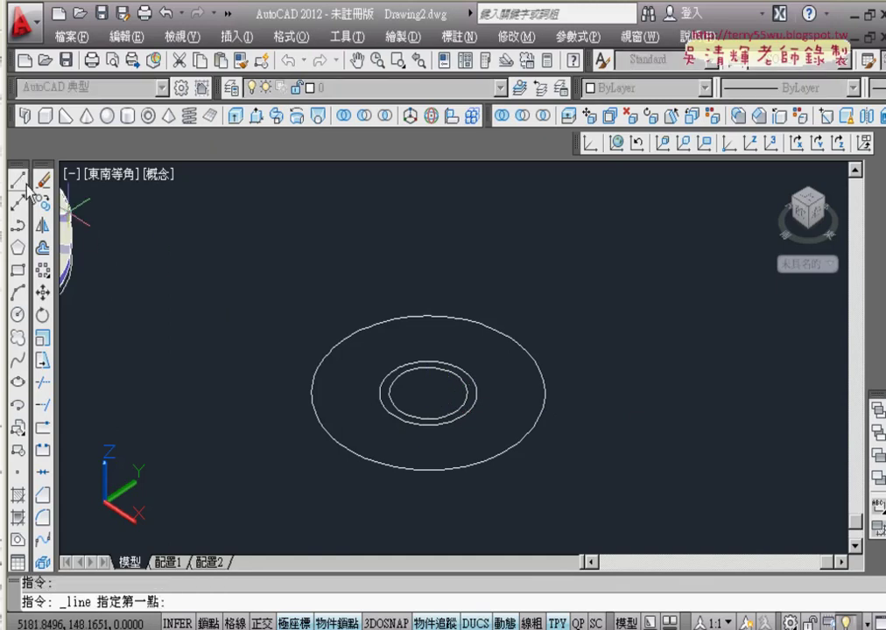
pyautogui.click(431, 393)
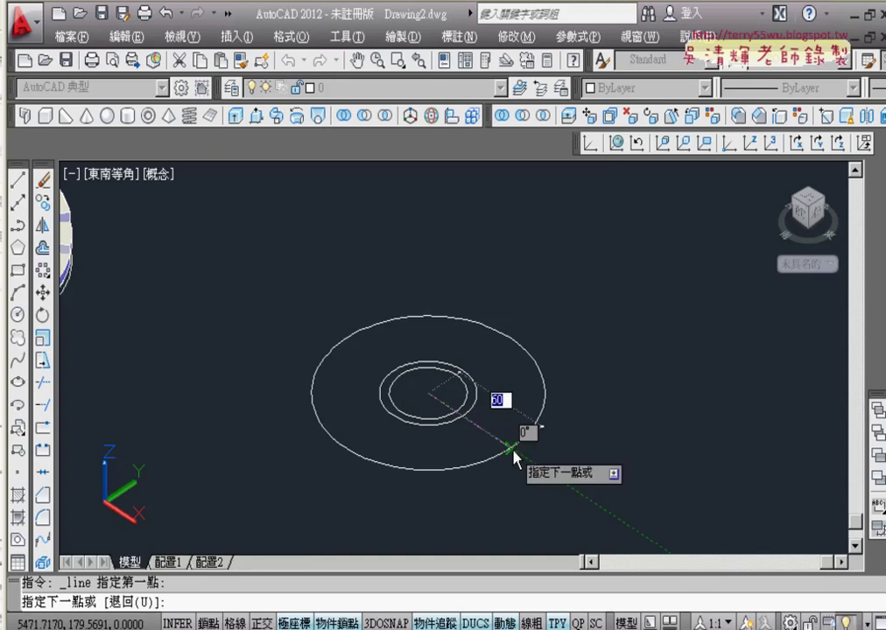
pyautogui.click(512, 451)
pyautogui.press('Return')
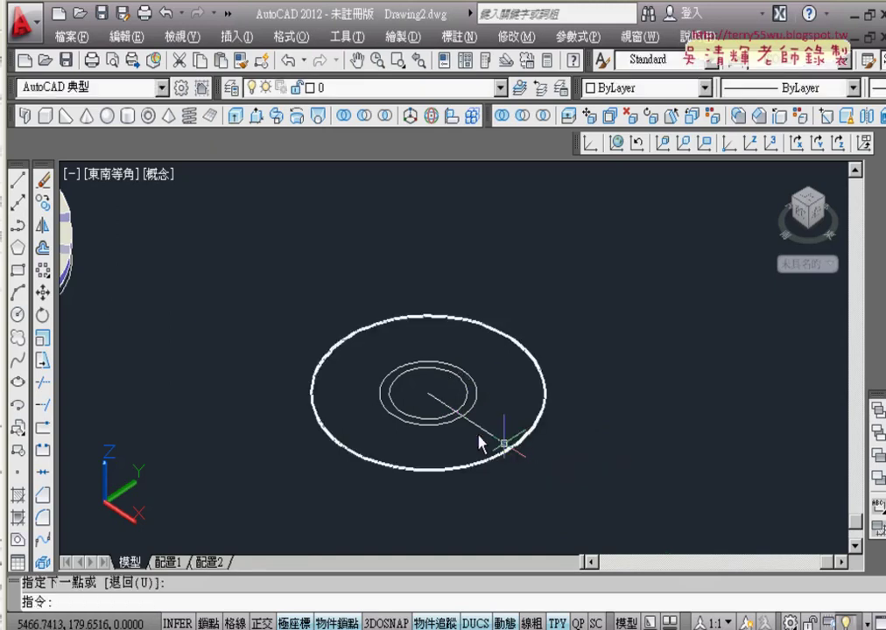
# Polar-array the radial line about the circles' centre: 6 items, 90-degree fill angle
pyautogui.click(42, 271)
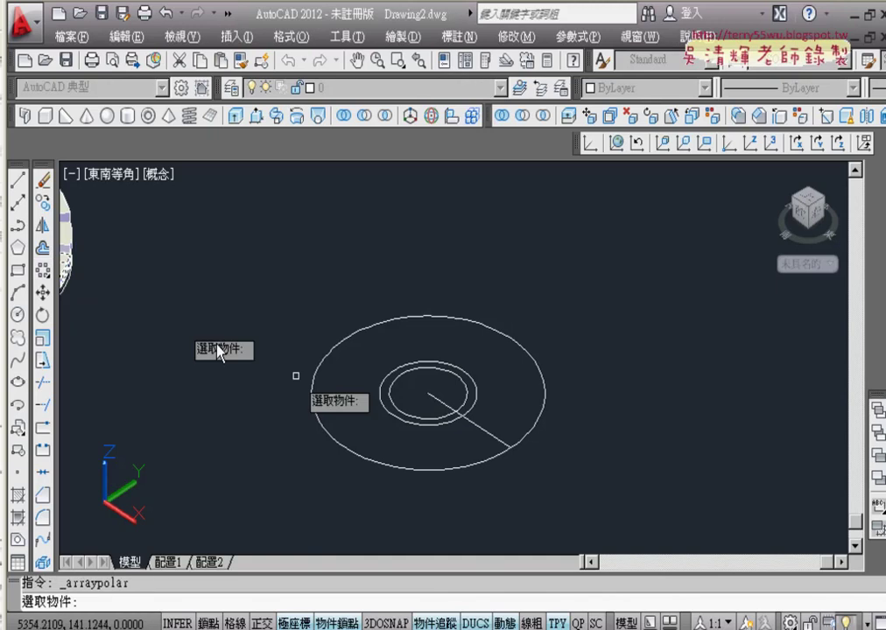
pyautogui.click(489, 432)
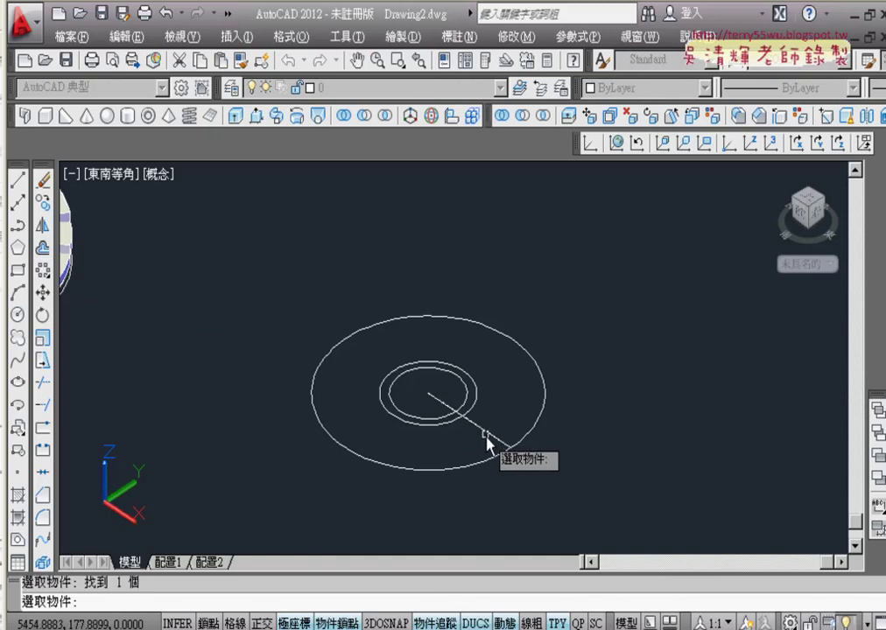
pyautogui.click(487, 434)
pyautogui.press('Return')
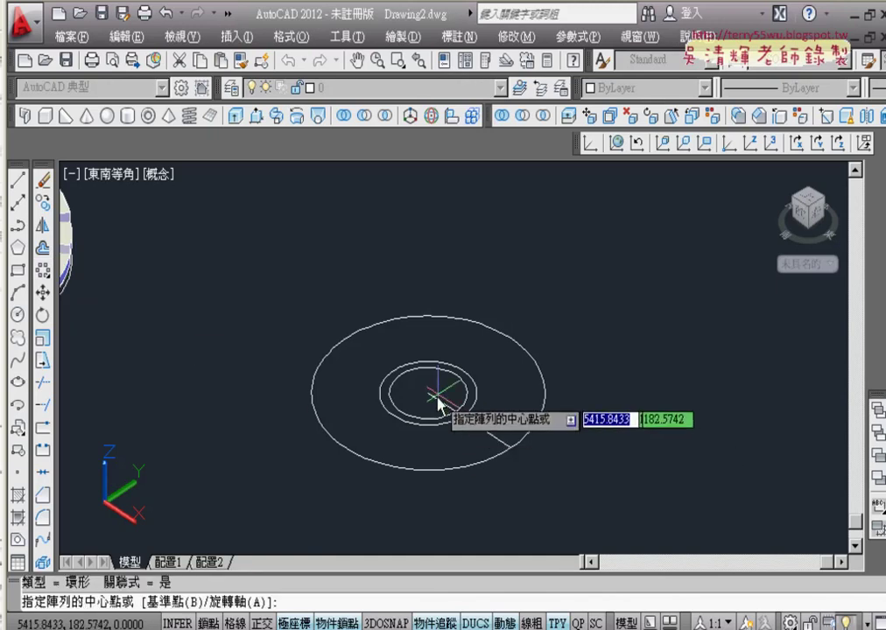
pyautogui.click(430, 396)
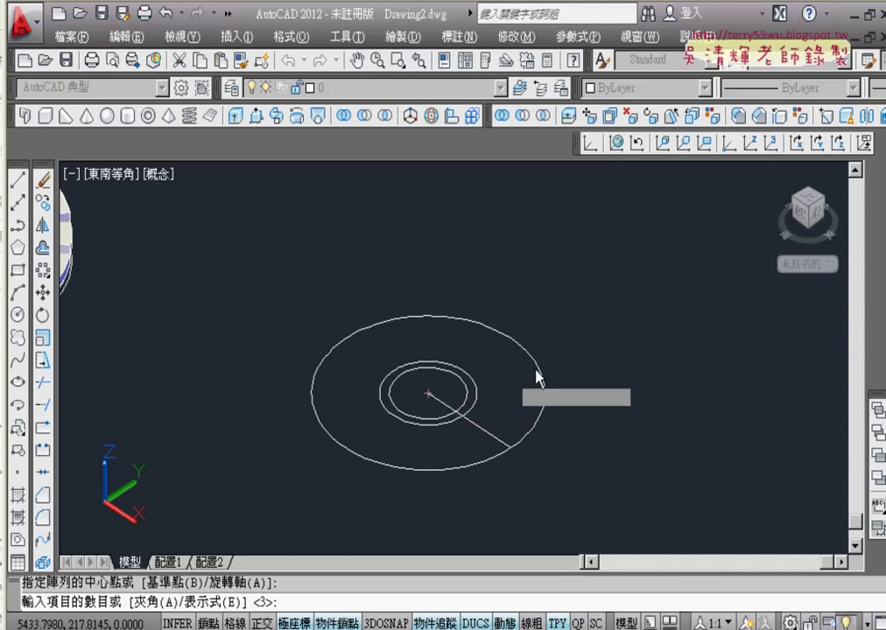
pyautogui.write('6')
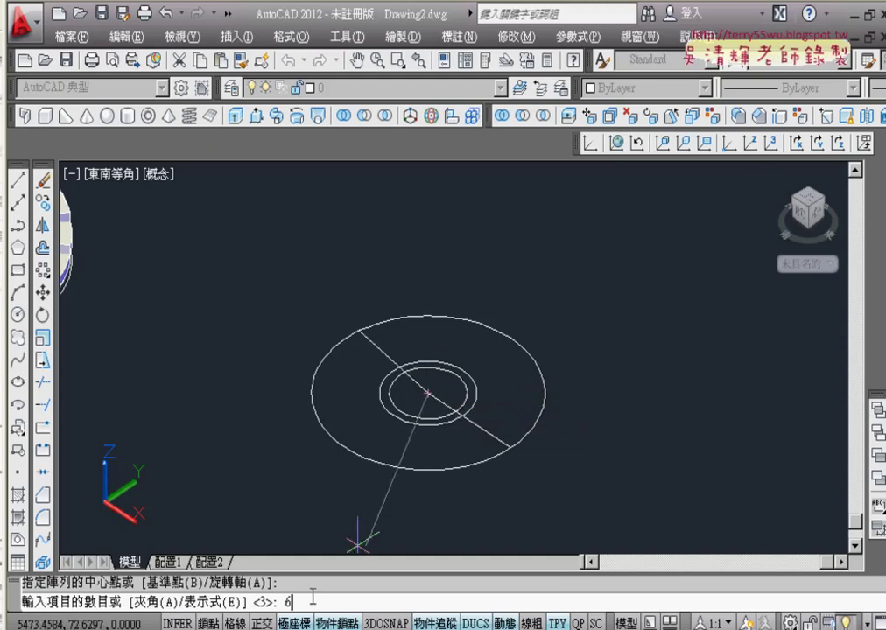
pyautogui.press('Return')
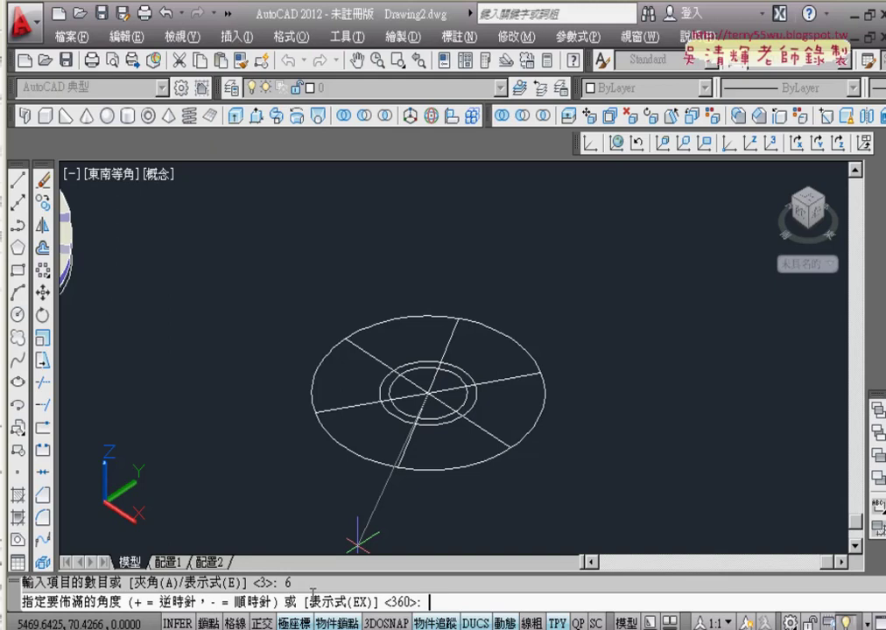
pyautogui.write('90')
pyautogui.press('Return')
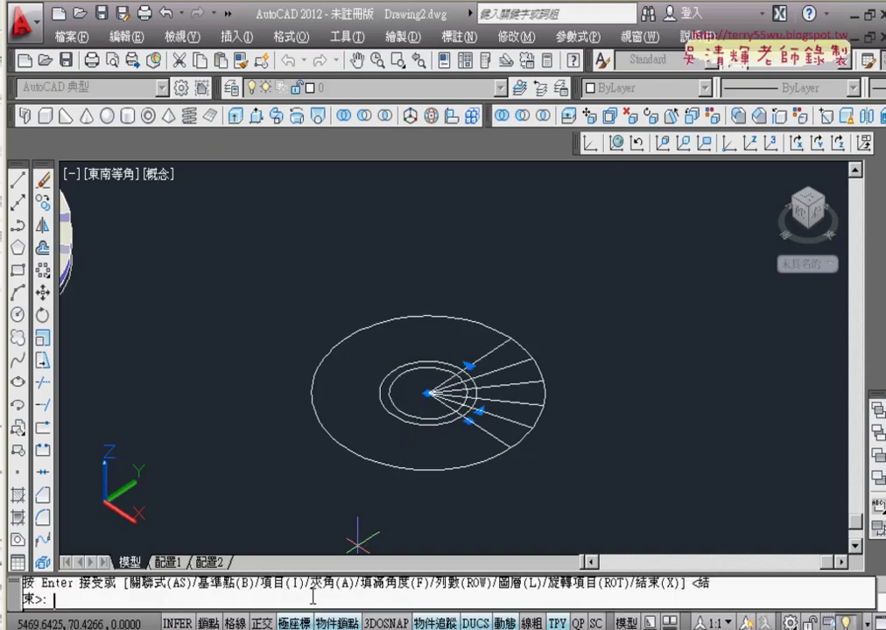
pyautogui.press('Down')
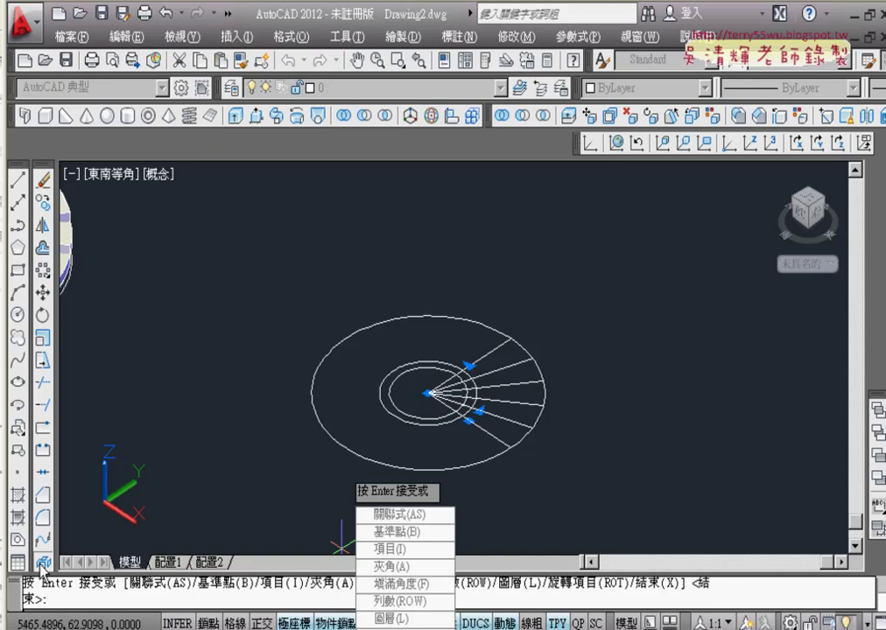
# Accept the six-line array, start Explode, and zoom in on the circles
pyautogui.click(41, 563)
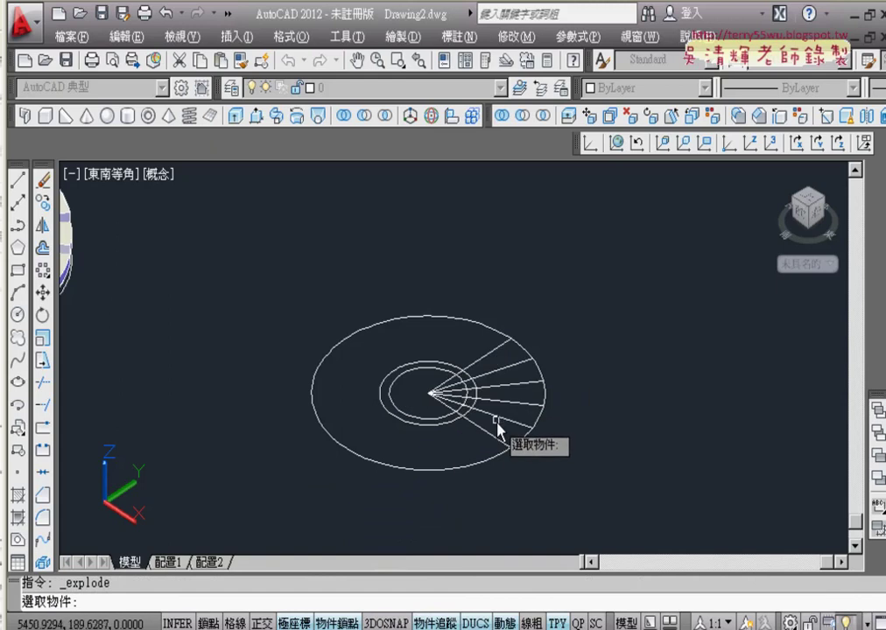
pyautogui.scroll(2, 506, 376)
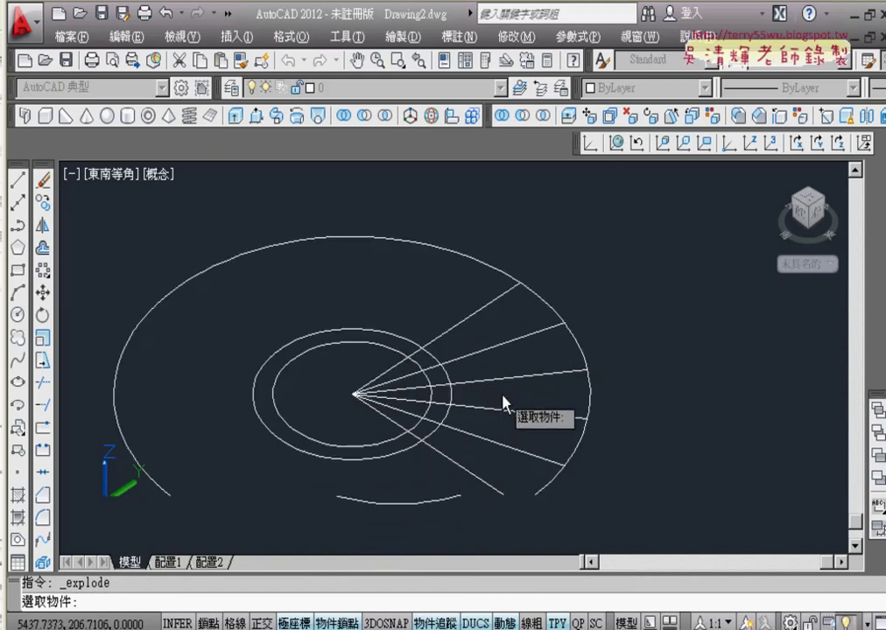